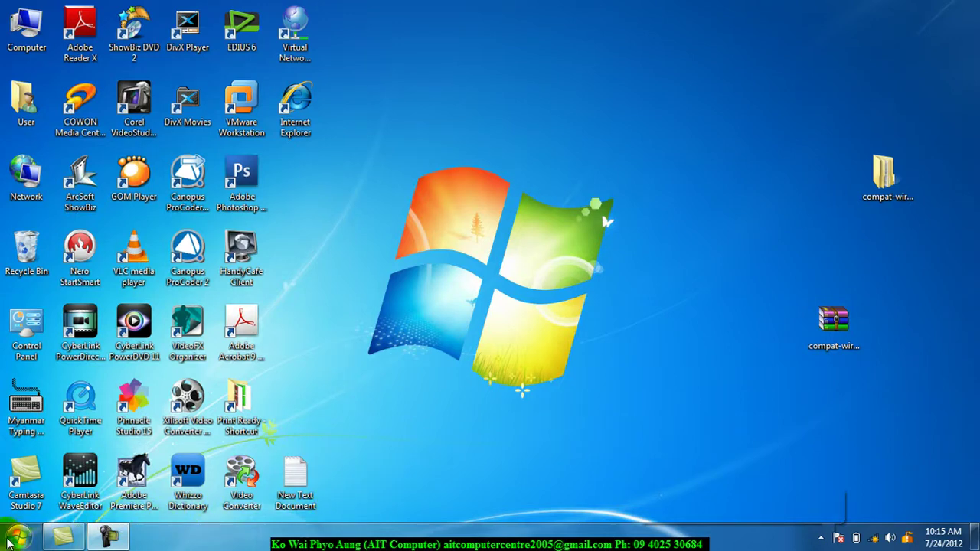
# Step: Launch Microsoft Word 2010 from Start > All Programs > Microsoft Office
pyautogui.click(11, 535)
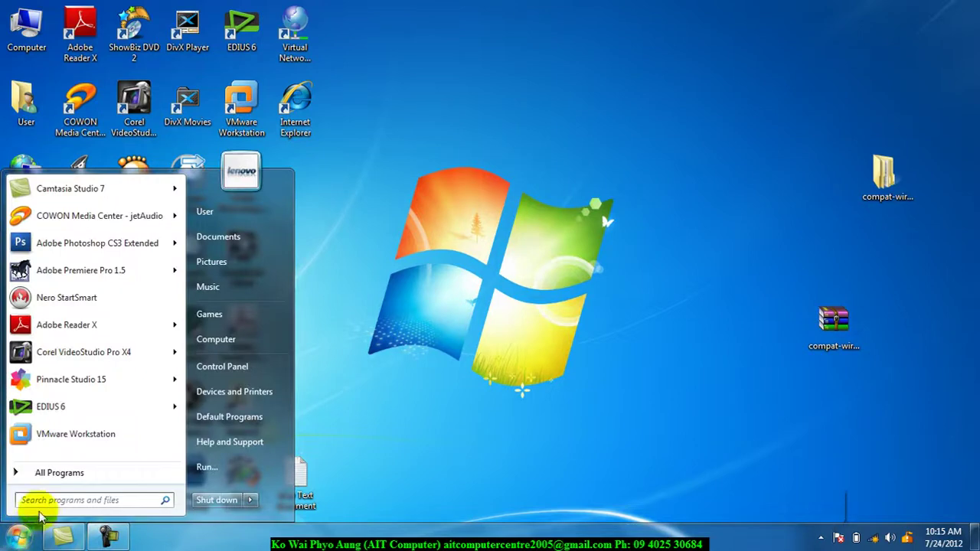
pyautogui.click(61, 472)
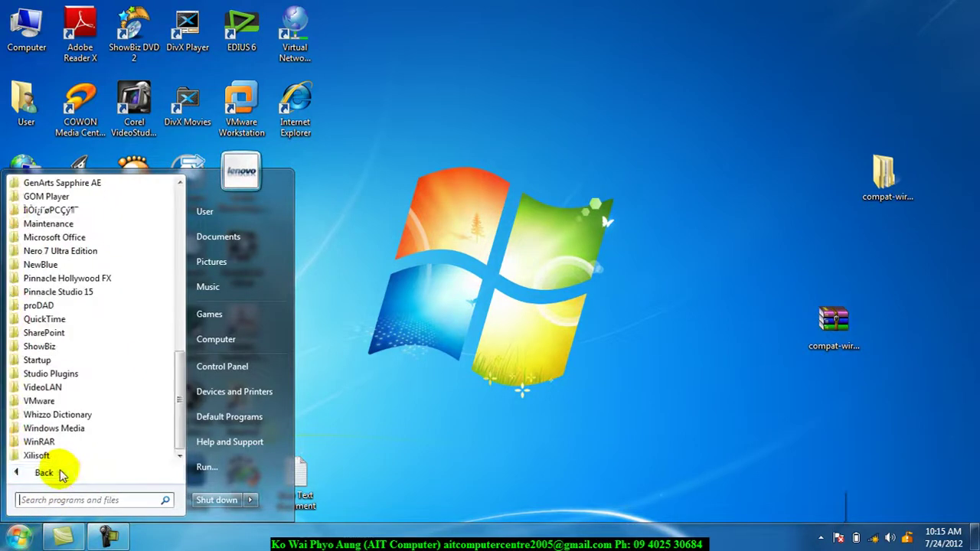
pyautogui.moveTo(176, 388)
pyautogui.mouseDown()
pyautogui.moveTo(180, 372)
pyautogui.moveTo(178, 392)
pyautogui.mouseUp()
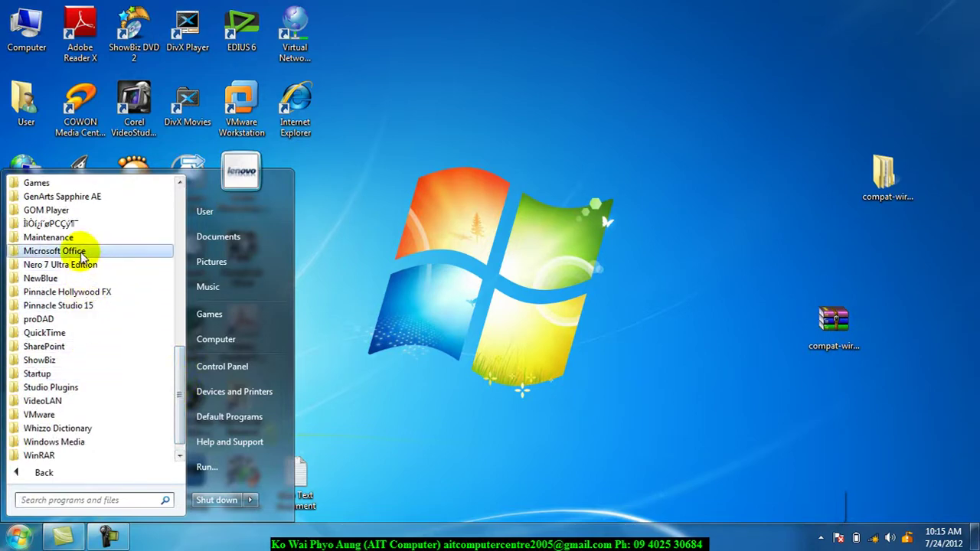
pyautogui.click(83, 252)
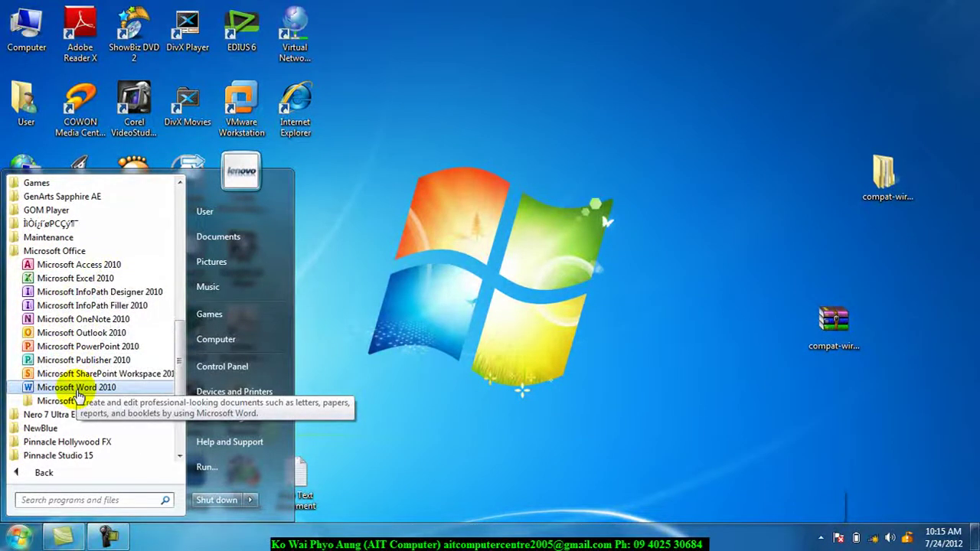
pyautogui.click(79, 393)
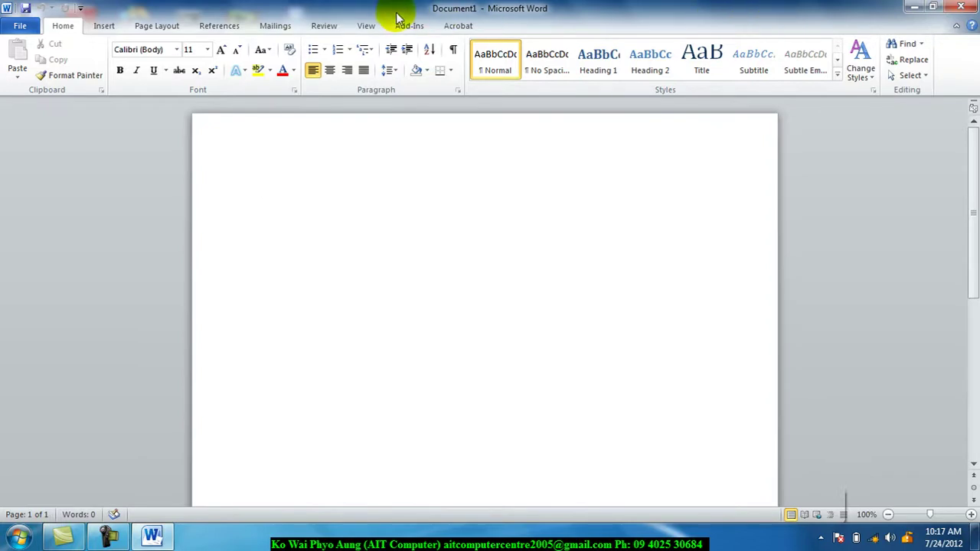
pyautogui.click(916, 10)
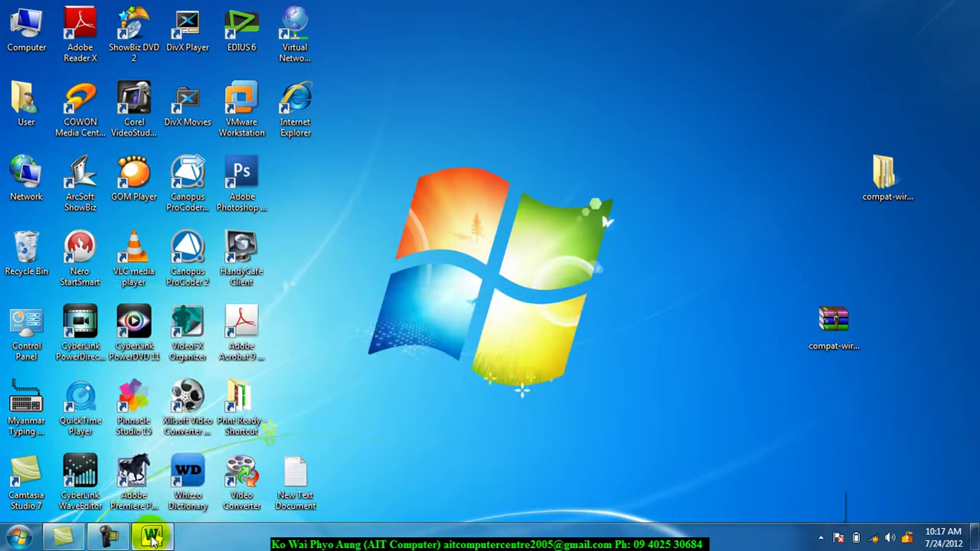
pyautogui.click(145, 536)
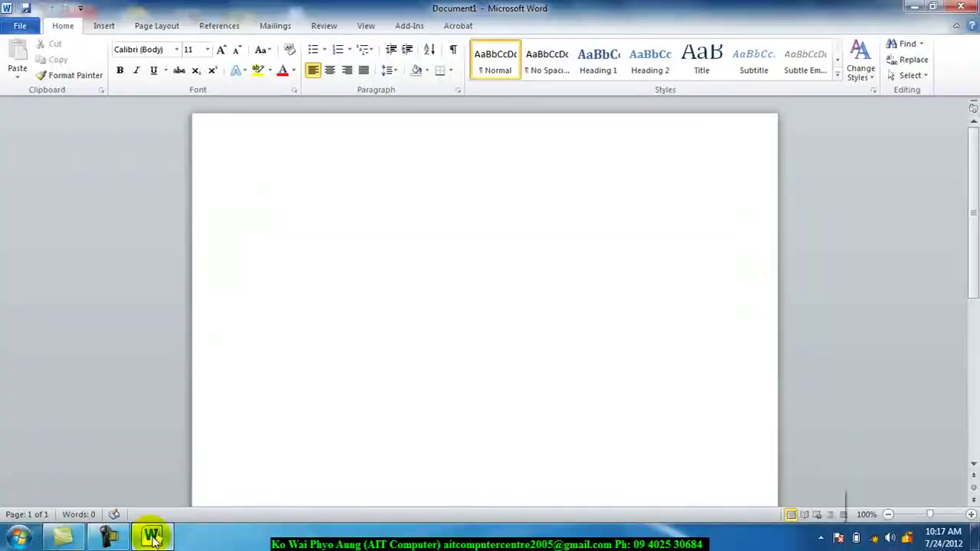
pyautogui.click(931, 9)
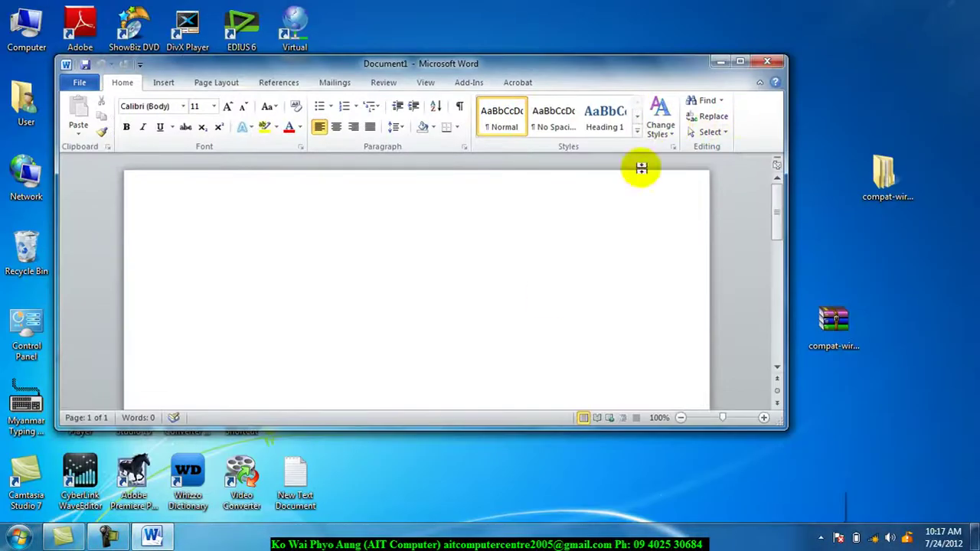
pyautogui.click(740, 63)
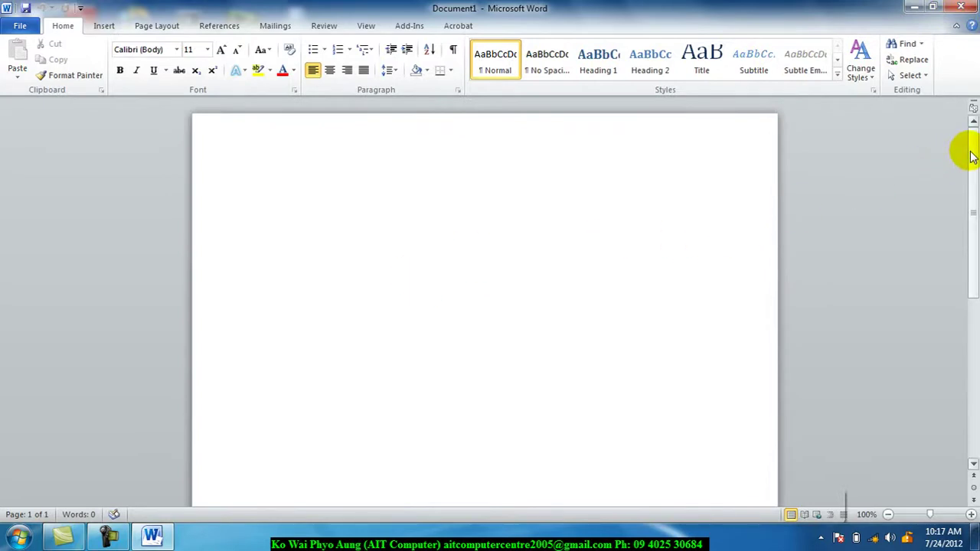
pyautogui.moveTo(970, 150)
pyautogui.mouseDown()
pyautogui.moveTo(968, 307)
pyautogui.moveTo(944, 142)
pyautogui.mouseUp()
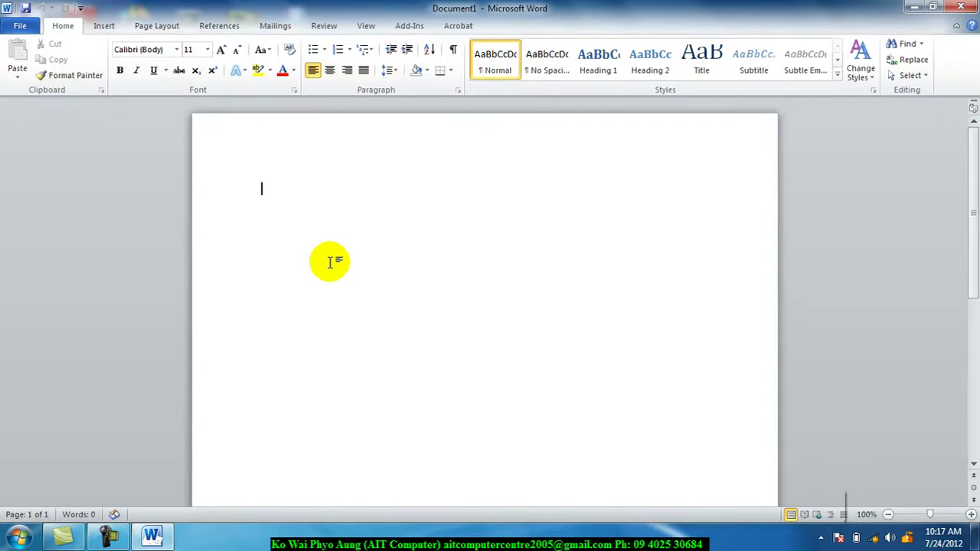
# Step: Type 'AIT Computer' with 'Mandalay' on the line below, then close Word
pyautogui.write('AI')
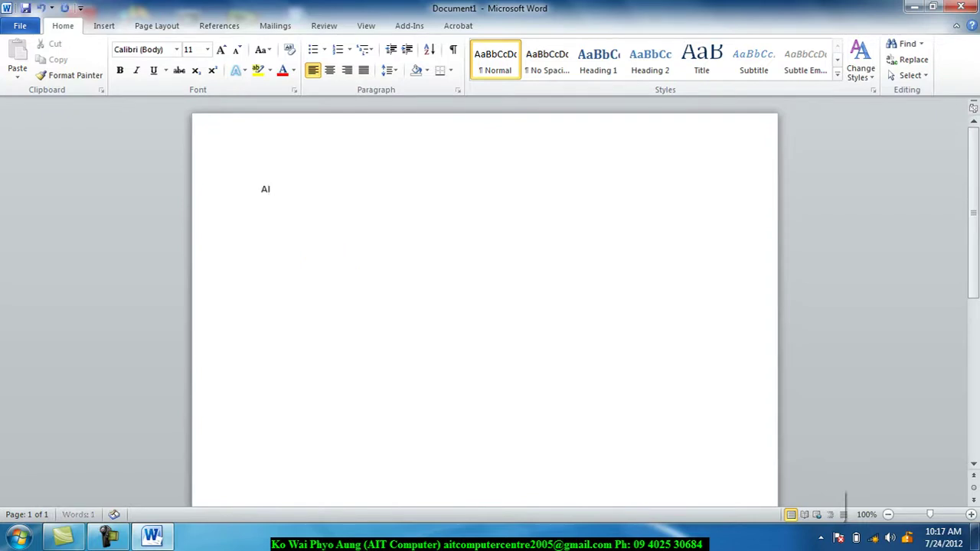
pyautogui.write('T Comp')
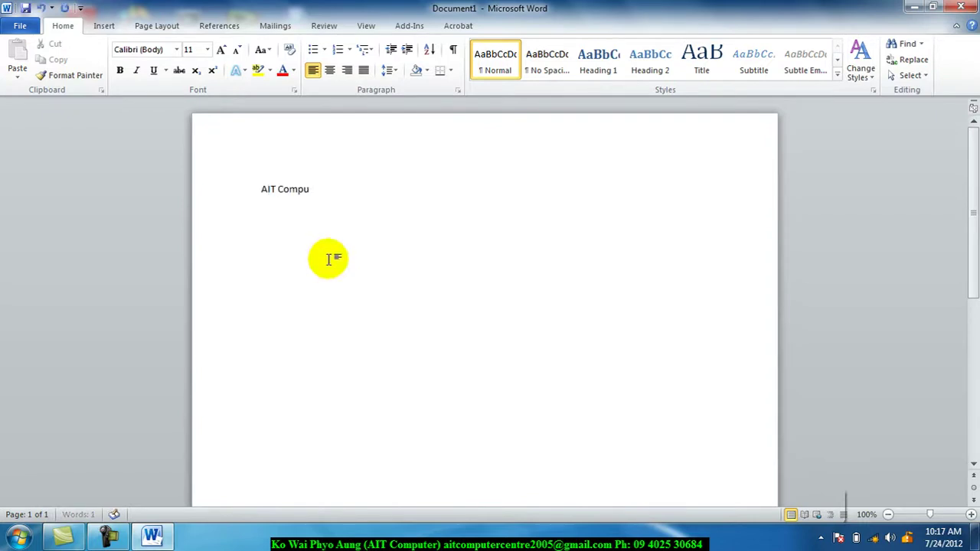
pyautogui.write('ut')
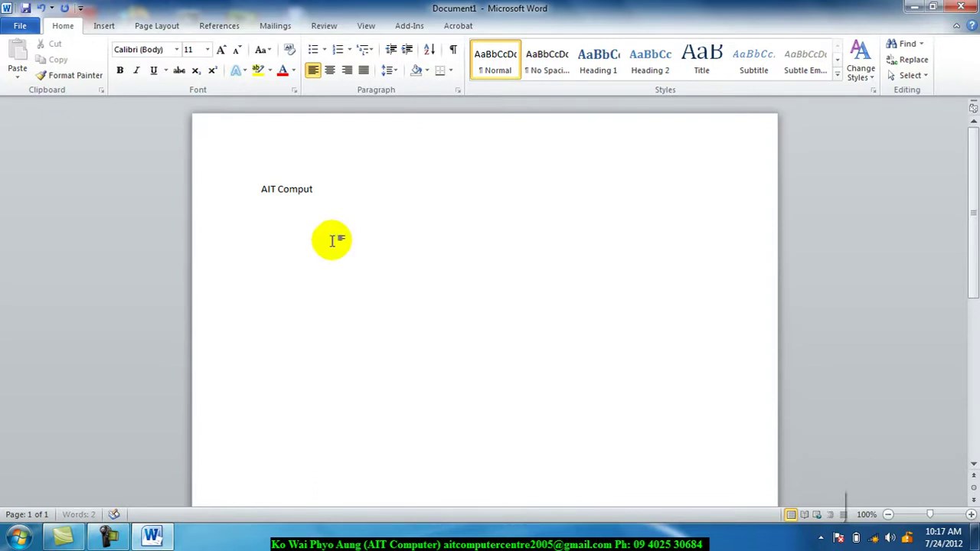
pyautogui.write('er')
pyautogui.press('Return')
pyautogui.write('Myanm')
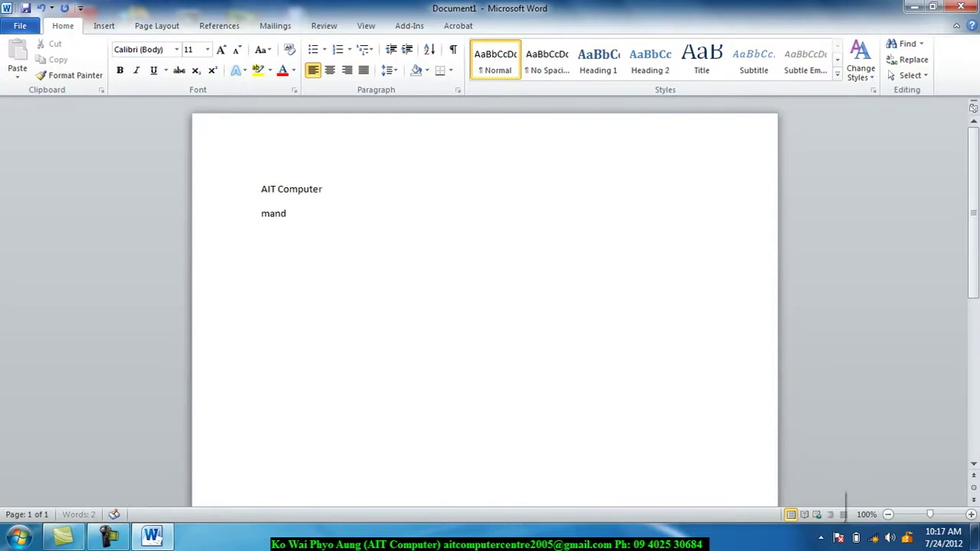
pyautogui.write('ar')
pyautogui.press('BackSpace')
pyautogui.press('BackSpace')
pyautogui.press('BackSpace')
pyautogui.press('BackSpace')
pyautogui.press('BackSpace')
pyautogui.press('BackSpace')
pyautogui.write('Mand')
pyautogui.write('alay')
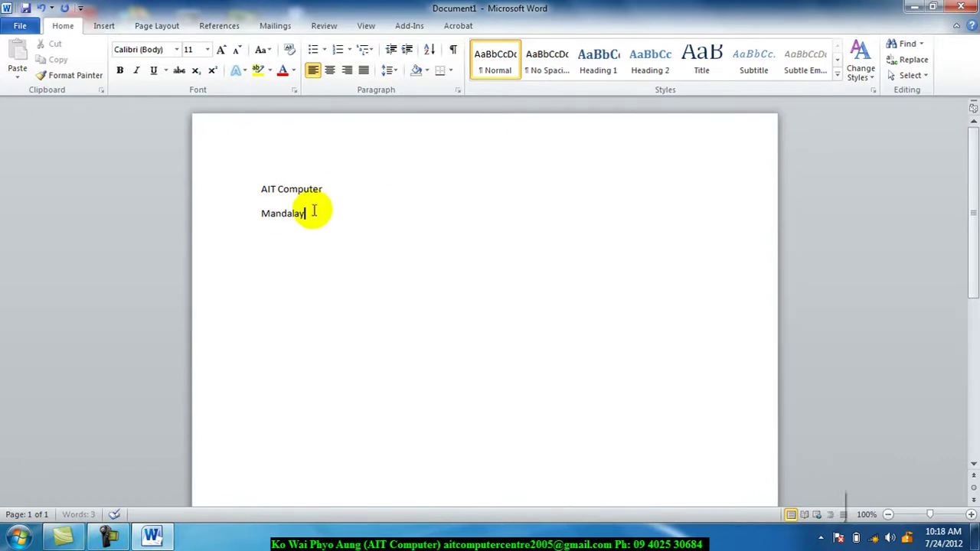
pyautogui.click(962, 8)
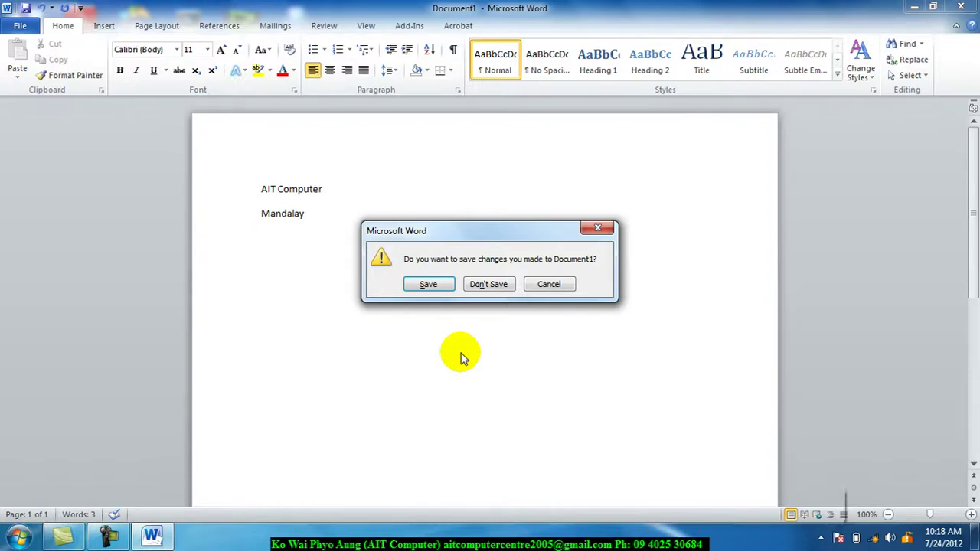
# Step: Choose Don't Save to discard the sample text and close Word
pyautogui.click(494, 284)
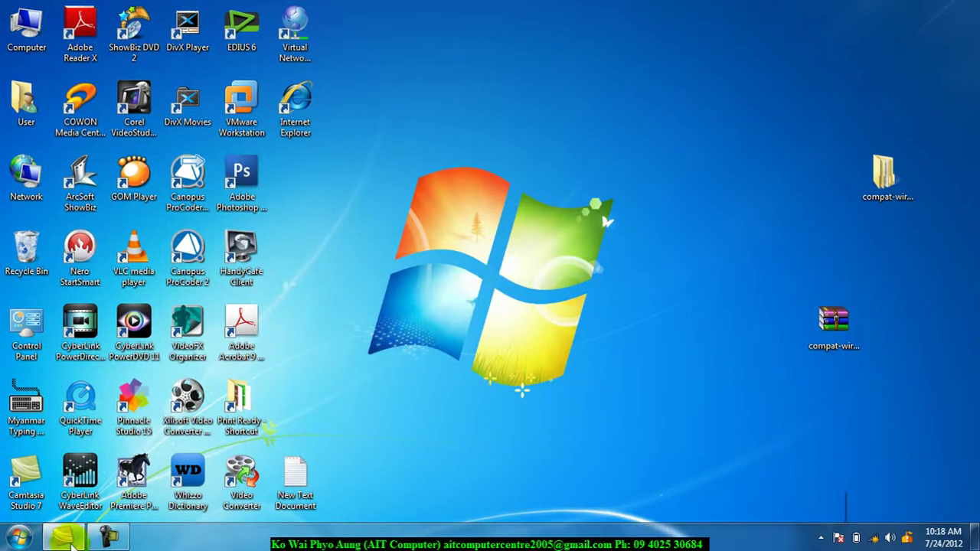
# Step: Send Microsoft Word 2010 from Start > All Programs > Microsoft Office to the desktop as a shortcut
pyautogui.click(21, 541)
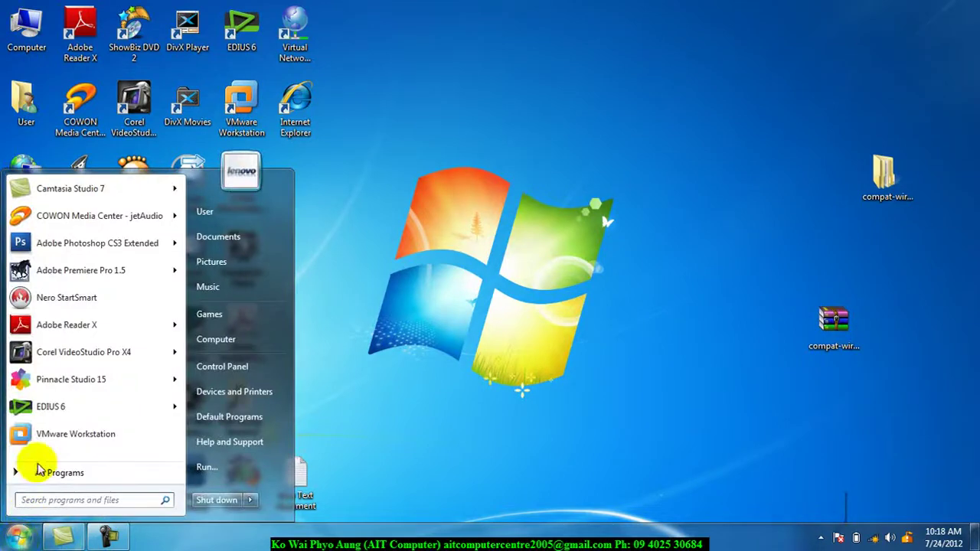
pyautogui.click(98, 470)
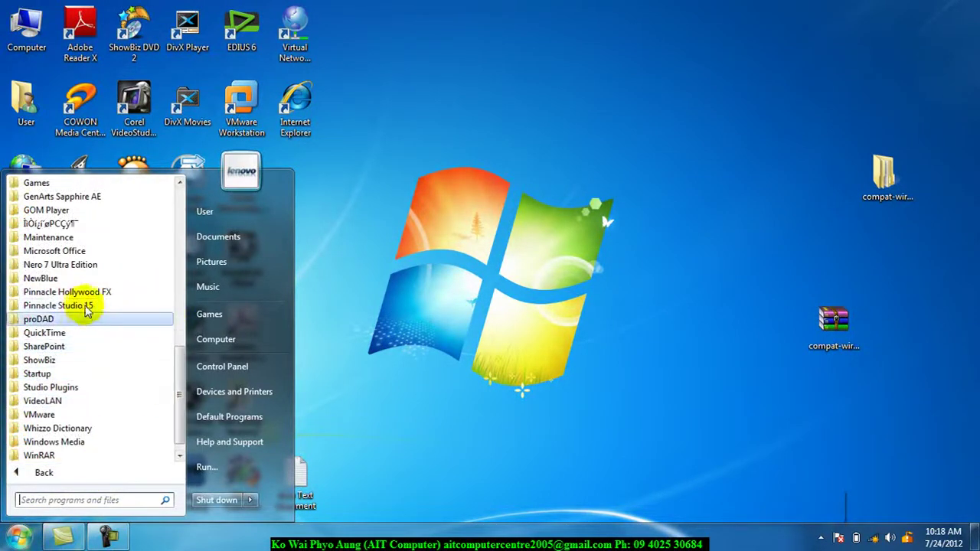
pyautogui.click(98, 252)
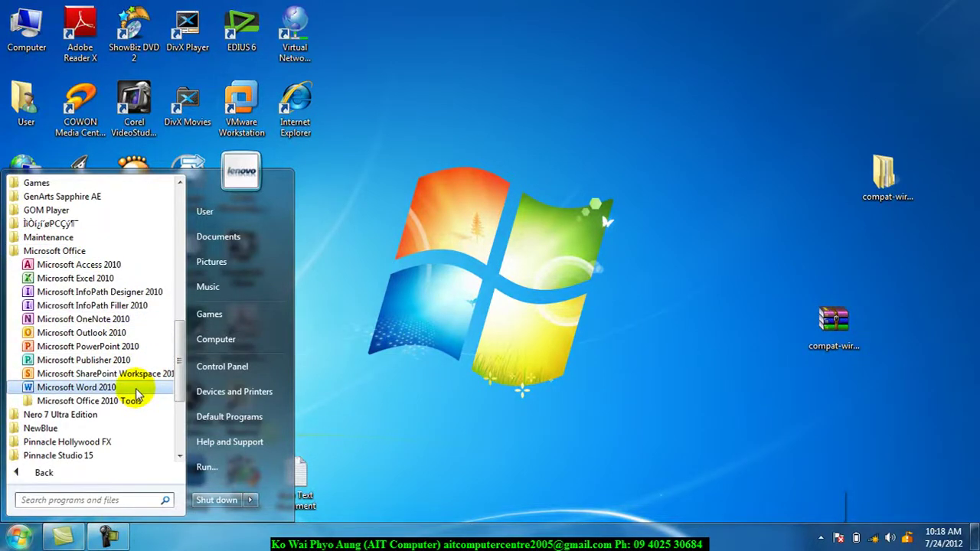
pyautogui.rightClick(136, 391)
pyautogui.moveTo(218, 282)
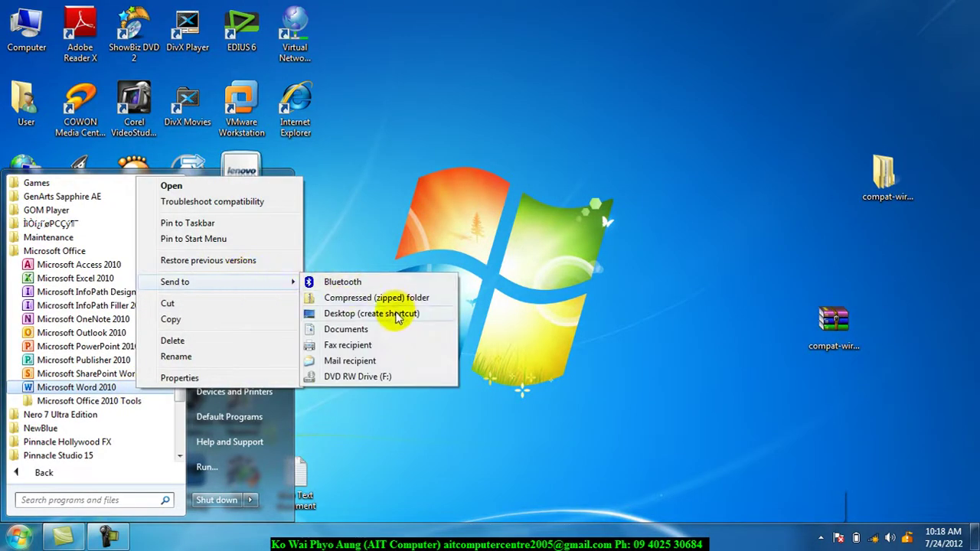
pyautogui.click(396, 319)
pyautogui.click(367, 214)
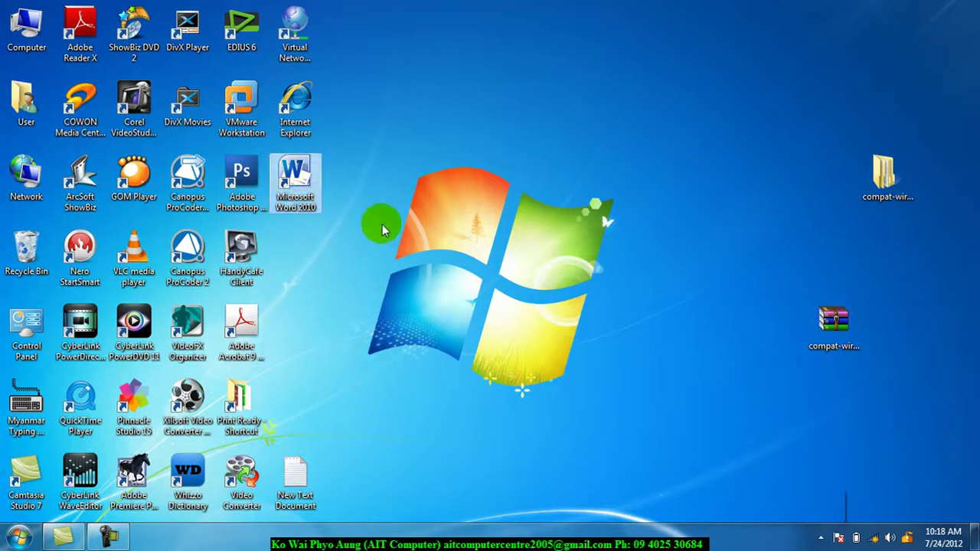
pyautogui.click(9, 542)
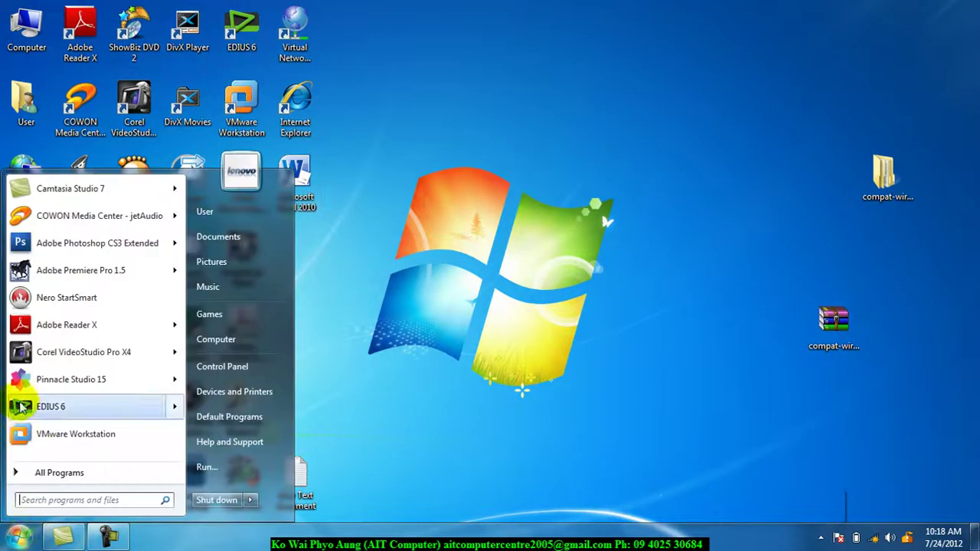
pyautogui.click(32, 468)
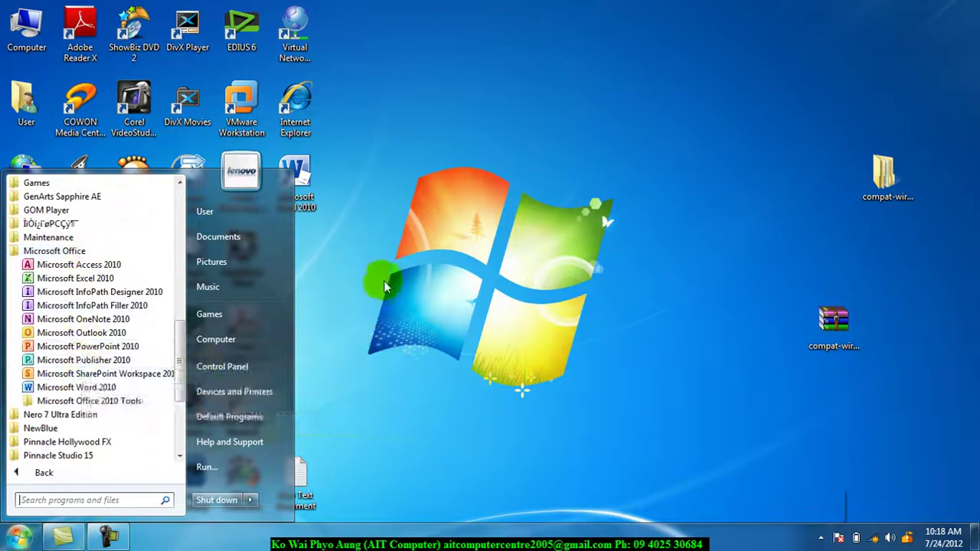
pyautogui.click(305, 178)
pyautogui.doubleClick(305, 177)
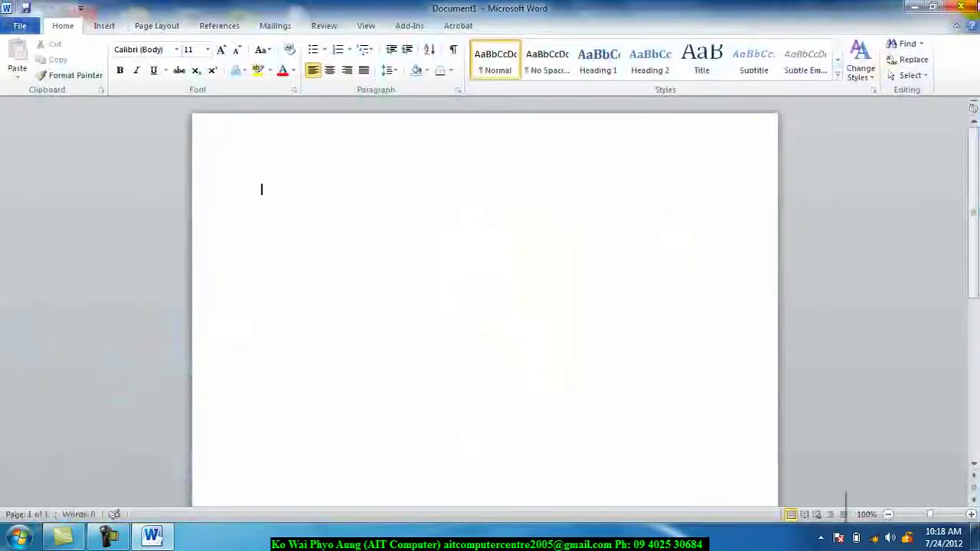
pyautogui.click(960, 7)
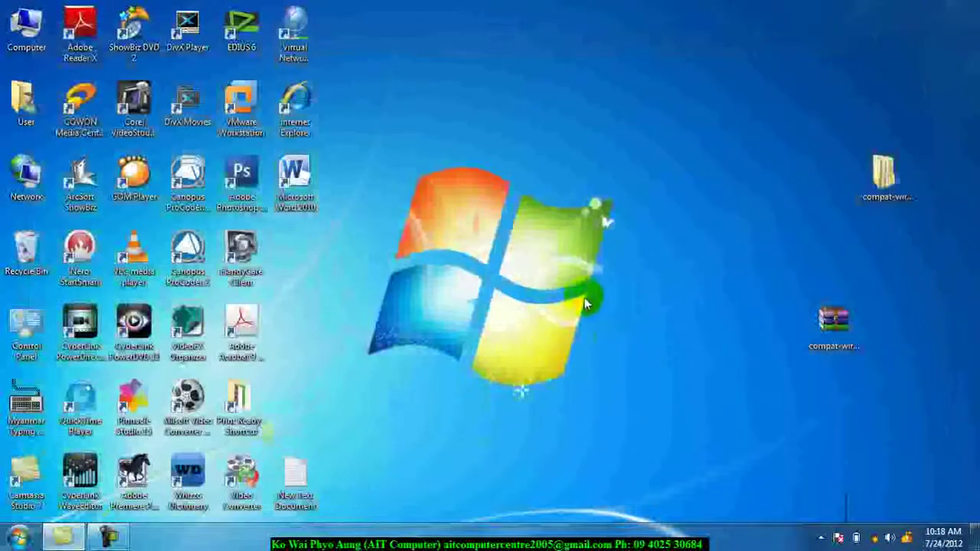